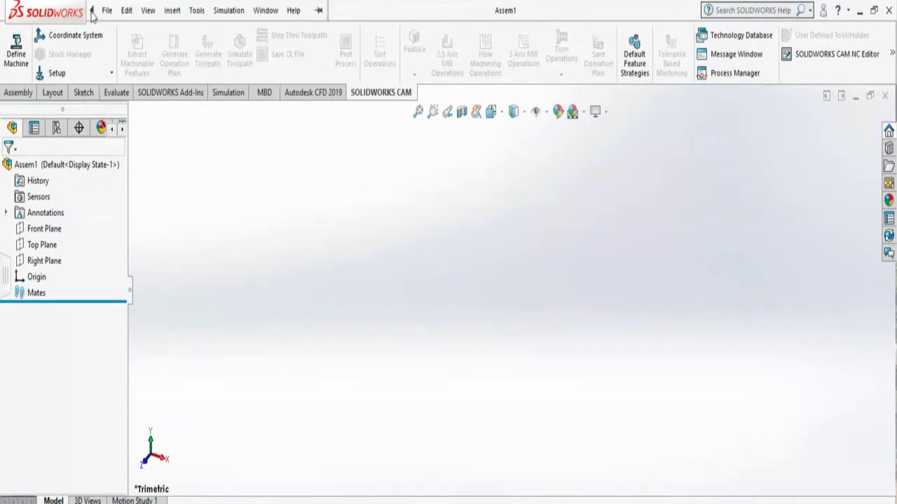
- Create a new document from the Assembly template
click(106, 11)
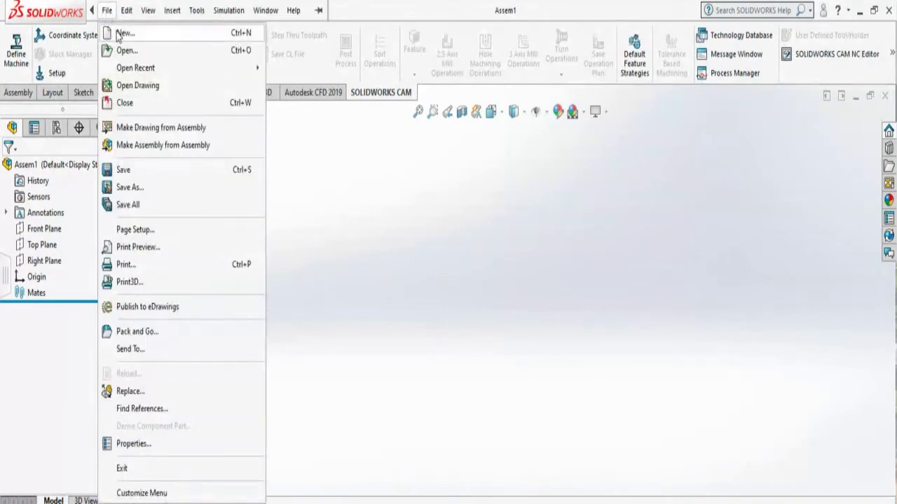
click(124, 33)
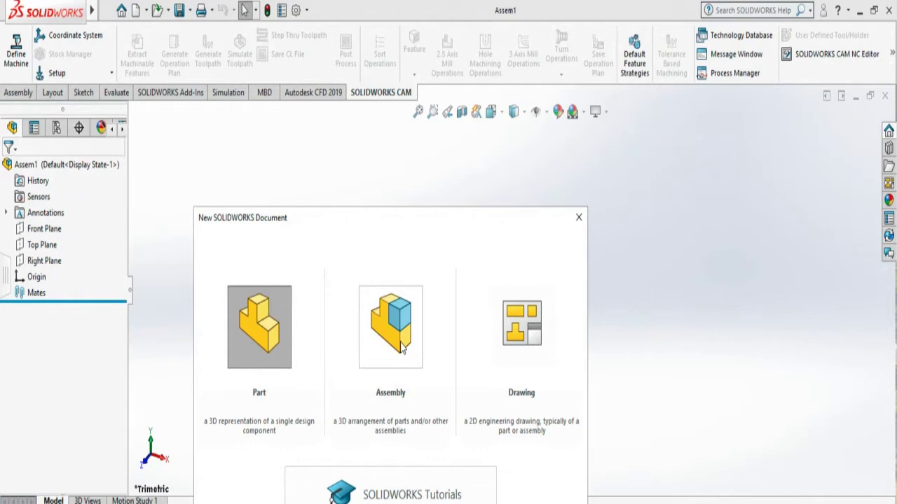
click(401, 348)
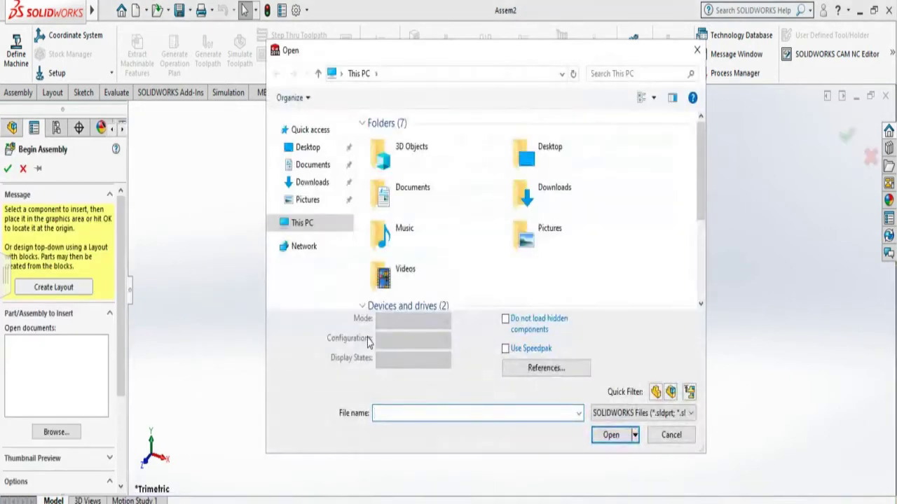
- Open Connecting Rod with Support, Pulley, Connecting Rod Support and Holder from Downloads
click(542, 199)
double_click(542, 199)
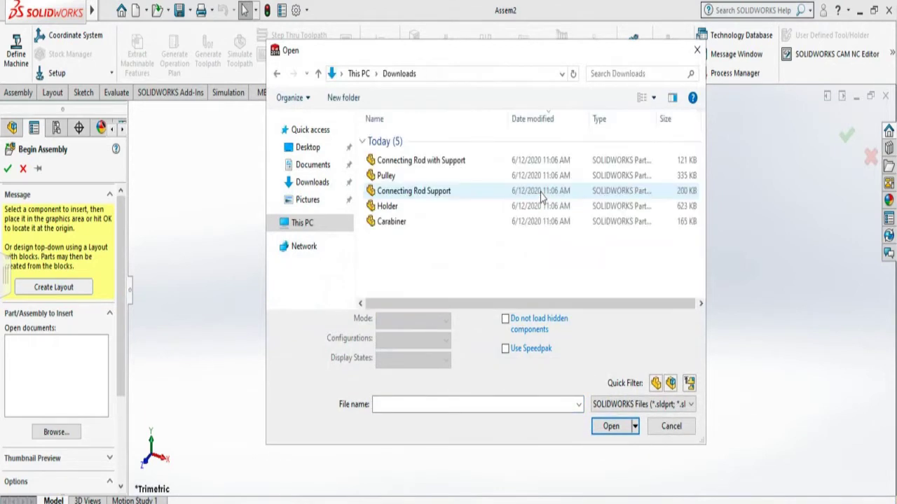
click(417, 163)
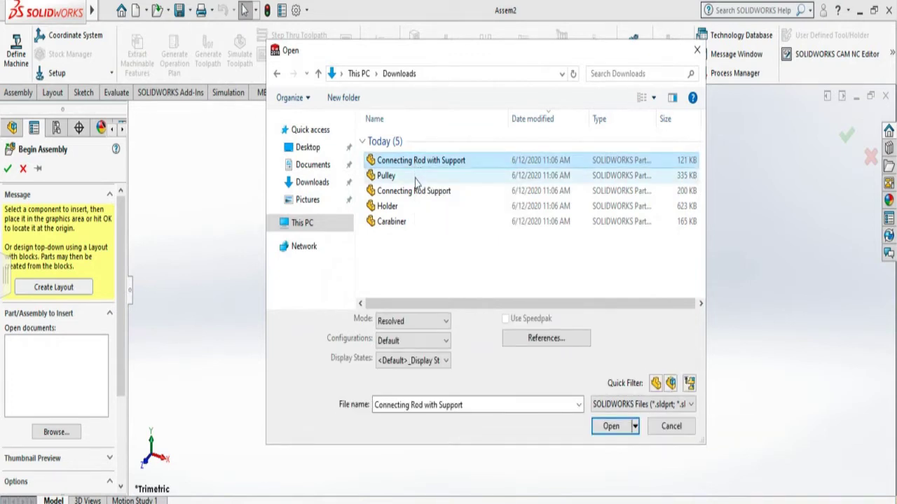
ctrl+click(416, 176)
ctrl+click(417, 195)
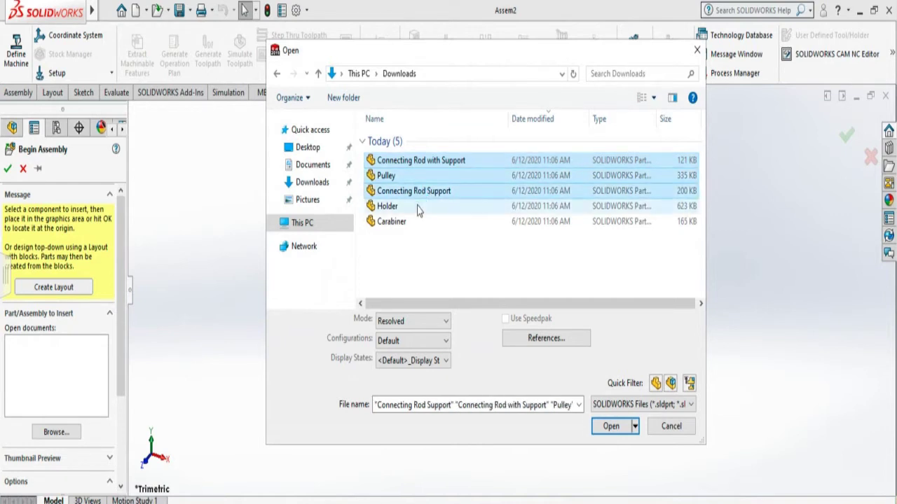
ctrl+click(416, 207)
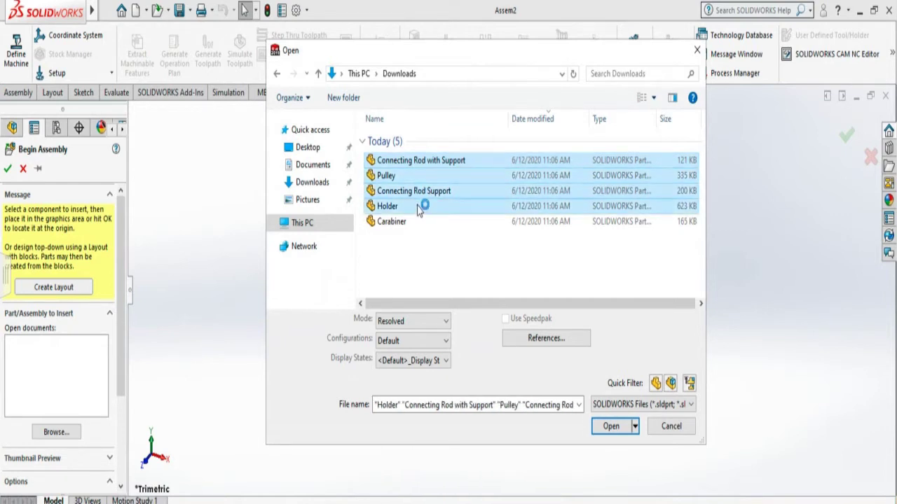
click(610, 428)
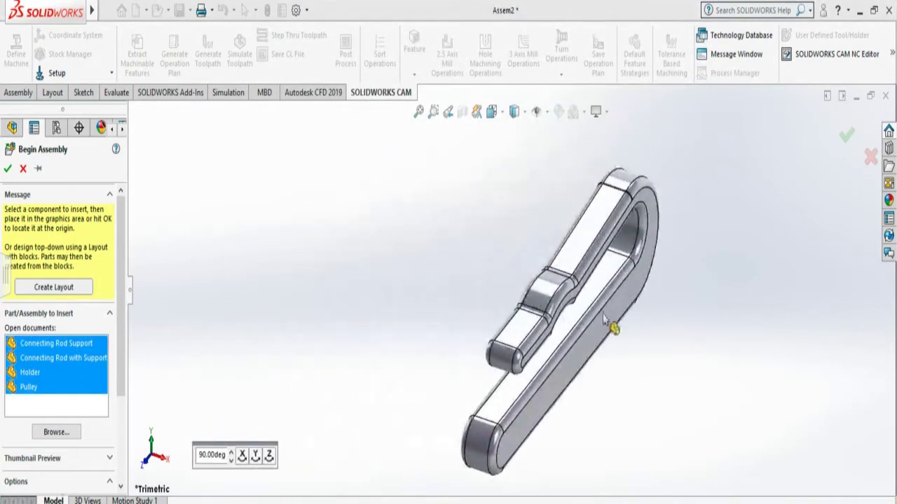
- Drop Connecting Rod Support, the connecting rod pin, Holder and Pulley into the graphics area
scroll(621, 309, down, 2)
scroll(615, 319, up, 6)
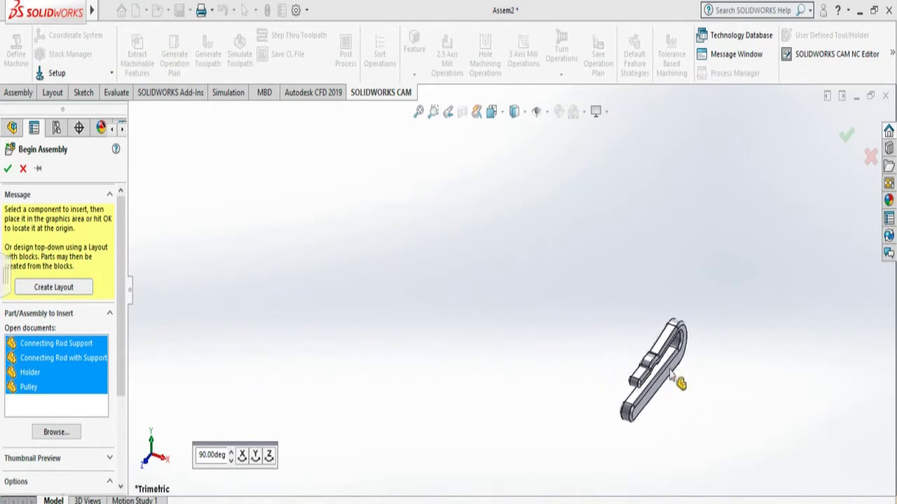
click(701, 396)
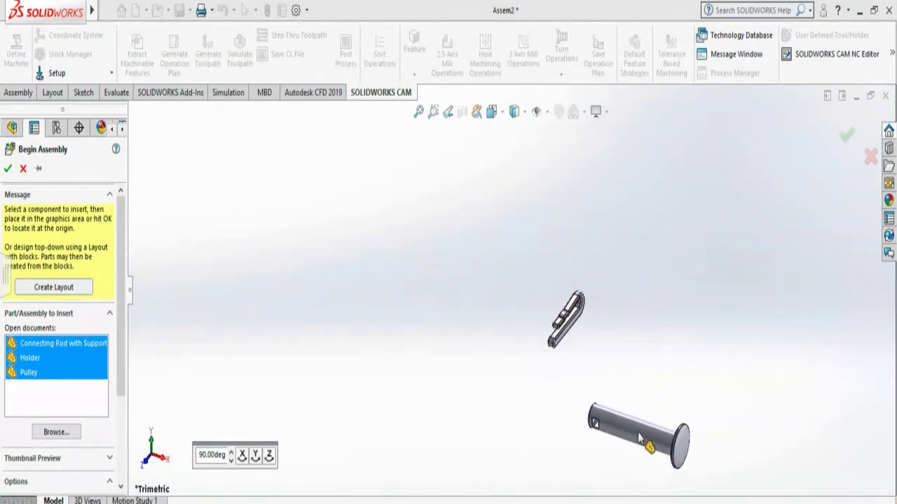
click(637, 437)
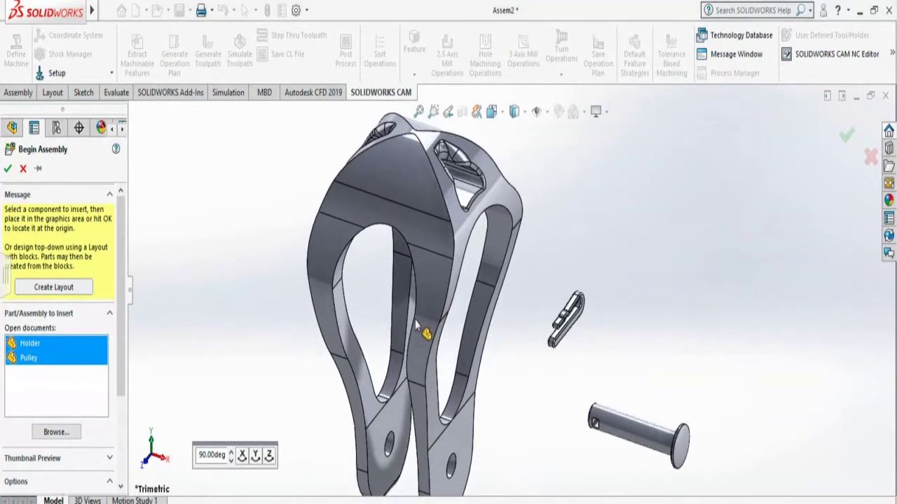
click(416, 324)
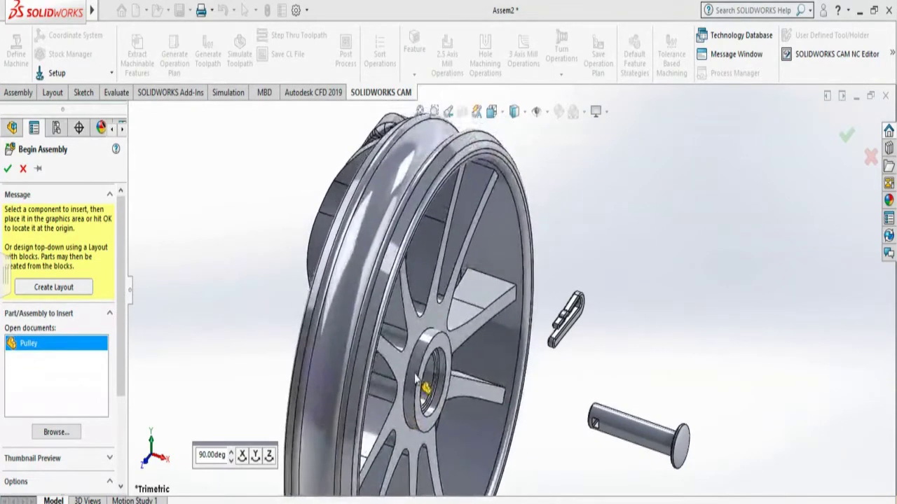
key(f)
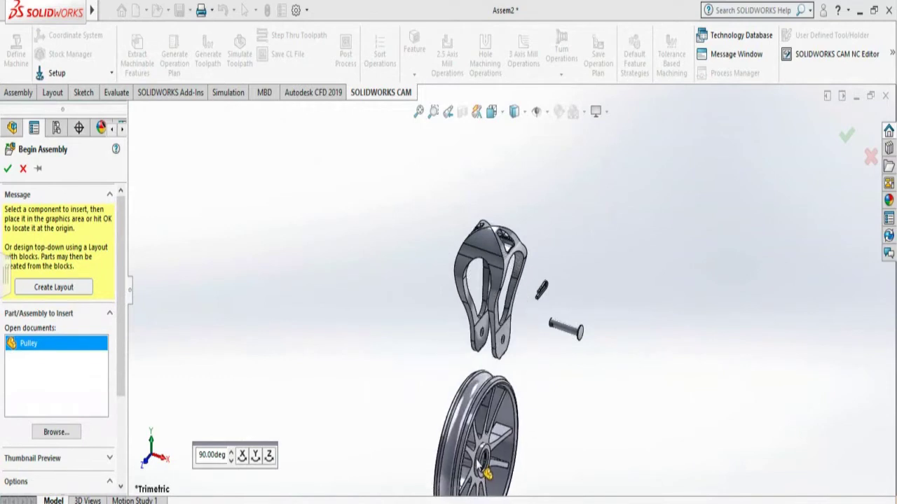
click(478, 462)
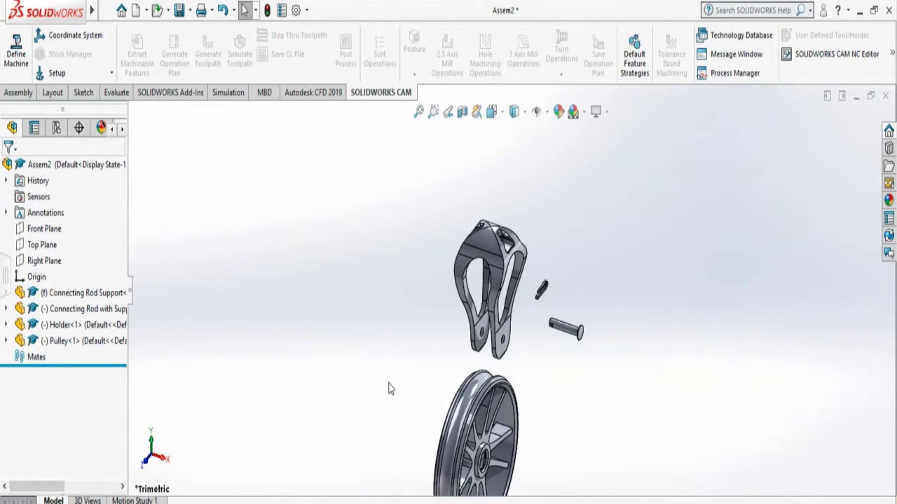
- Start the Mate command from the Assembly tools
click(21, 93)
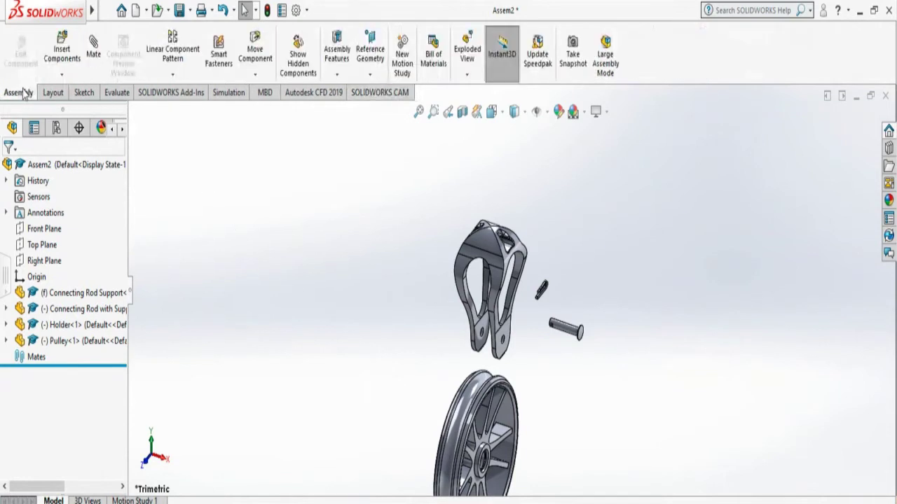
click(93, 52)
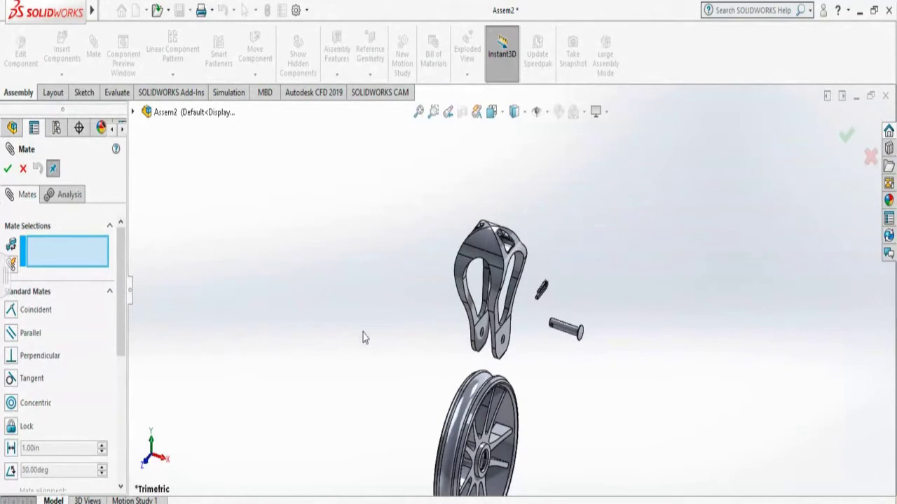
- Mate a Pulley hub face coincident with a Holder face, after trying Parallel and Perpendicular
scroll(367, 326, down, 5)
scroll(366, 326, up, 6)
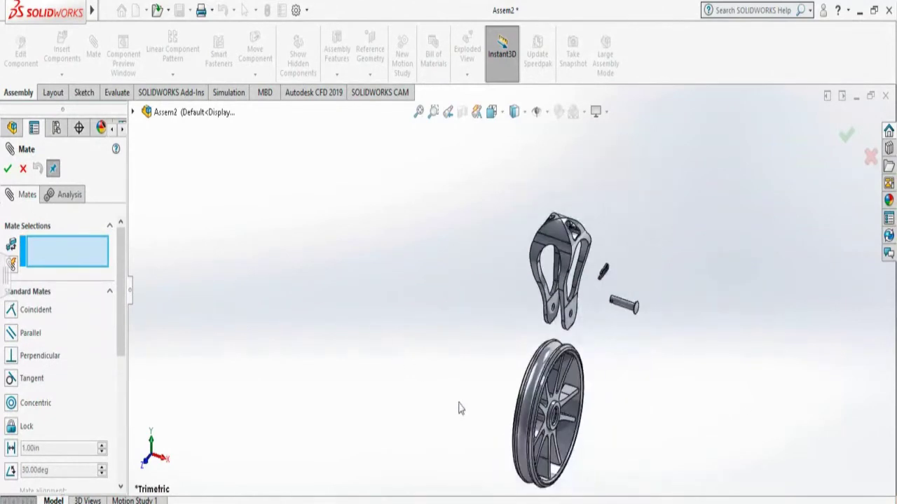
scroll(634, 449, down, 2)
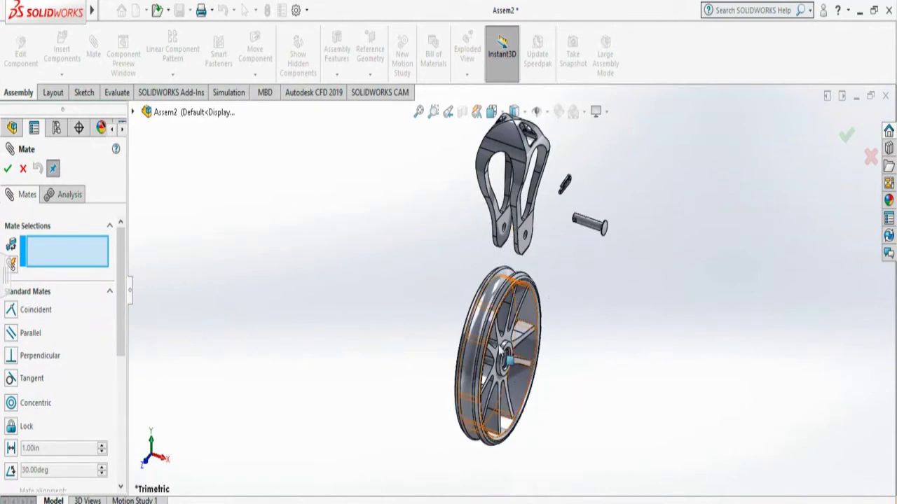
scroll(515, 357, down, 2)
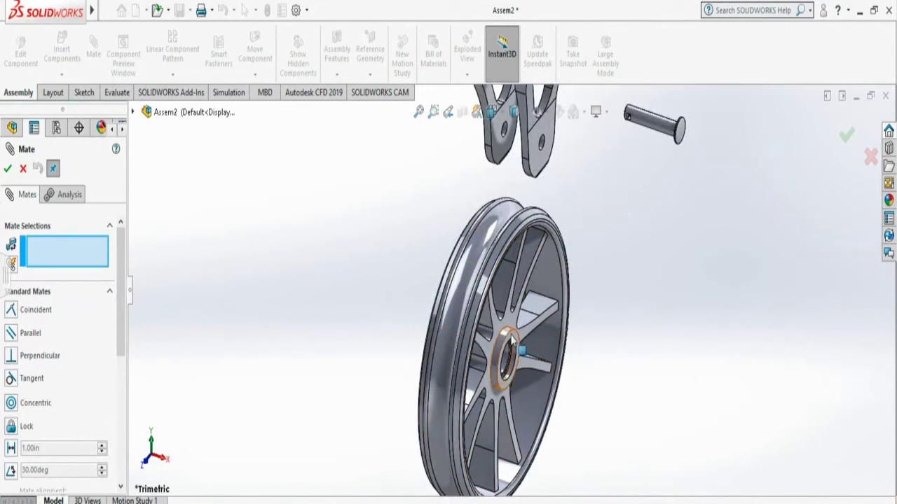
click(517, 352)
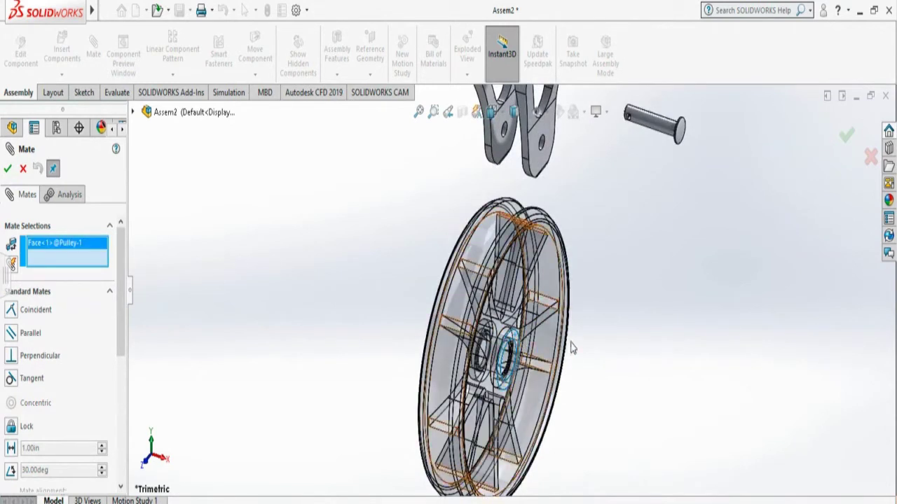
middle_drag(386, 267, 429, 282)
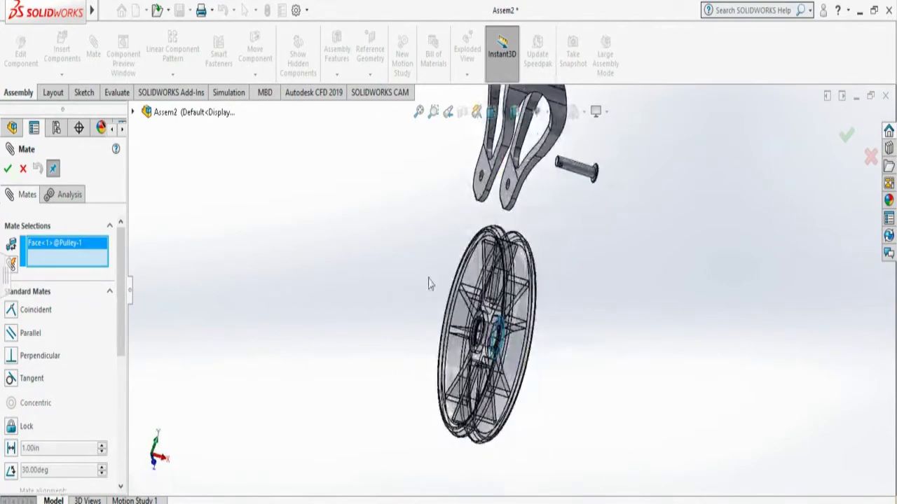
click(506, 202)
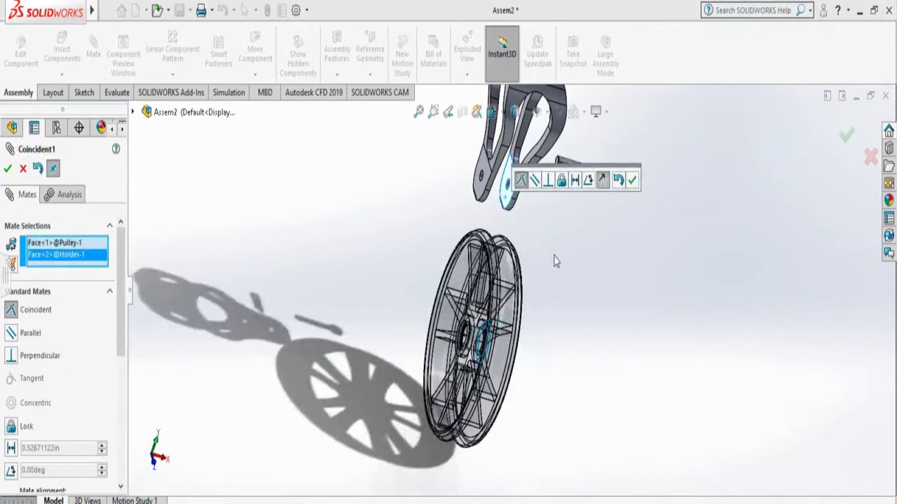
click(12, 335)
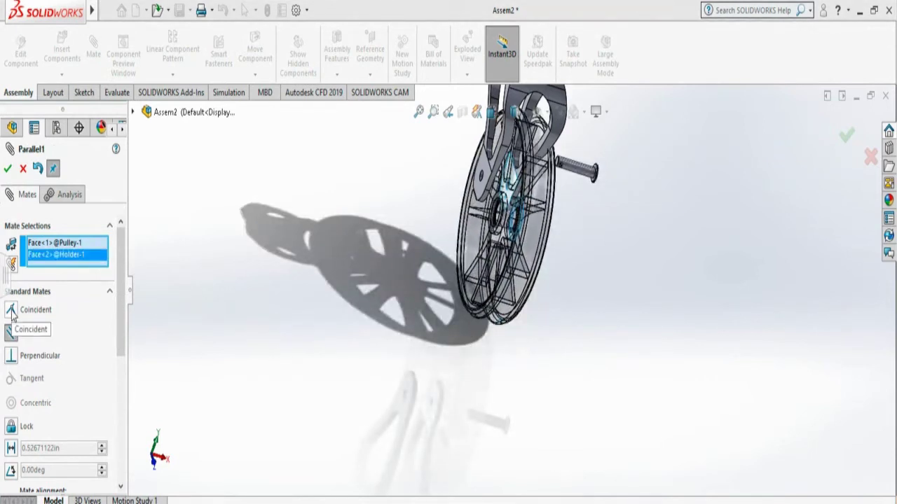
click(13, 313)
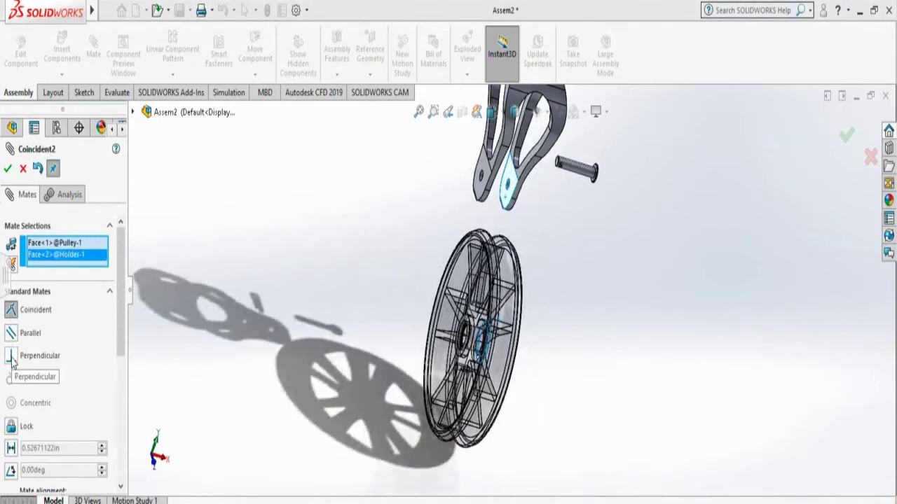
click(11, 357)
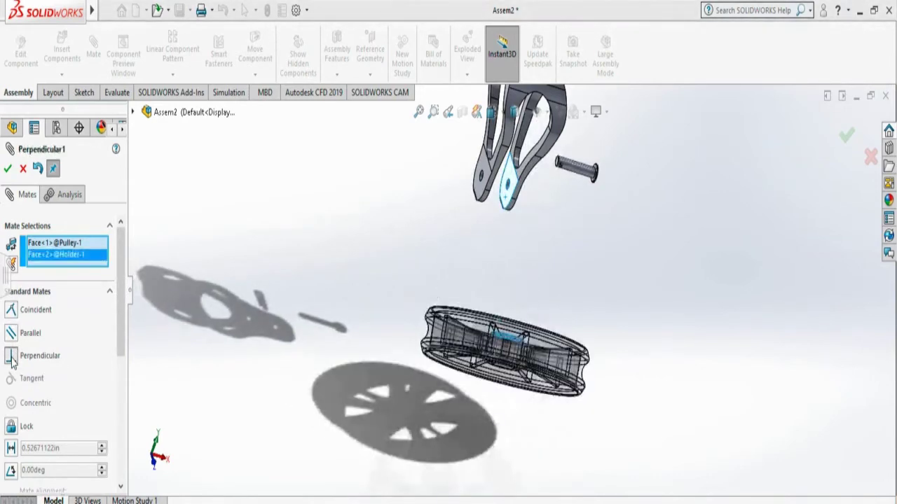
click(11, 311)
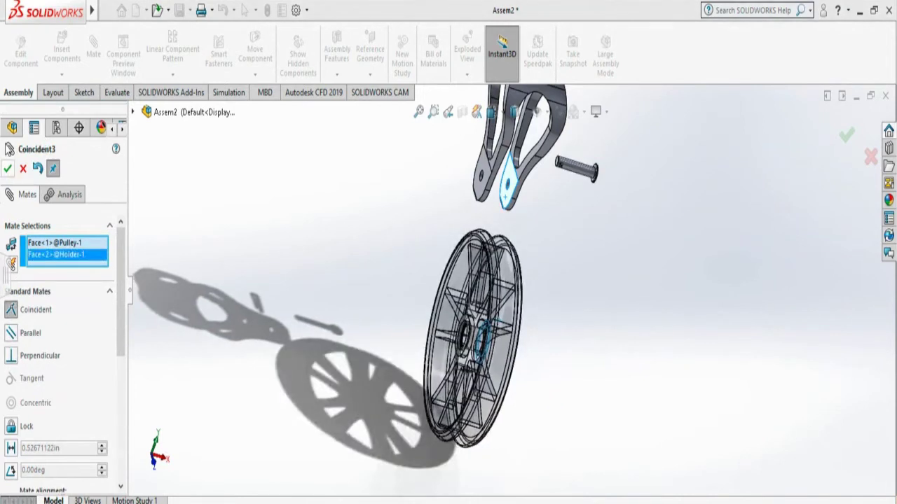
click(7, 168)
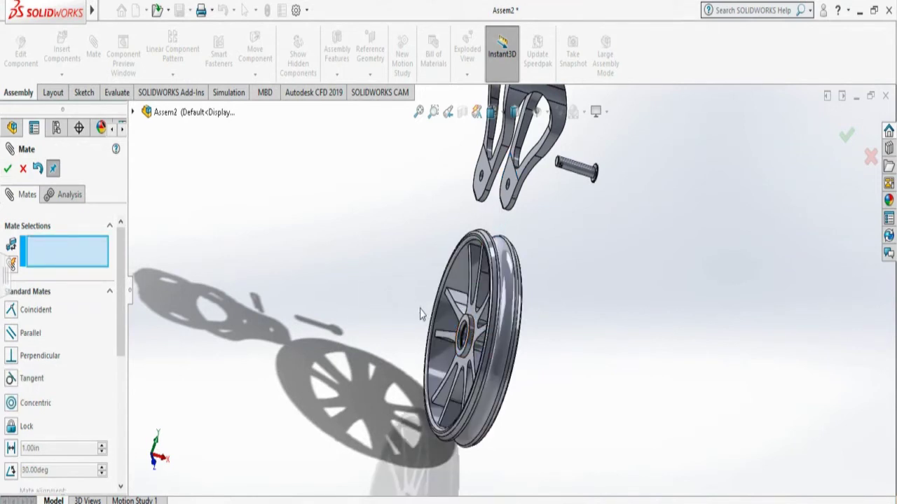
- Select the pulley hub's bore face and the holder hole edge
scroll(423, 315, down, 5)
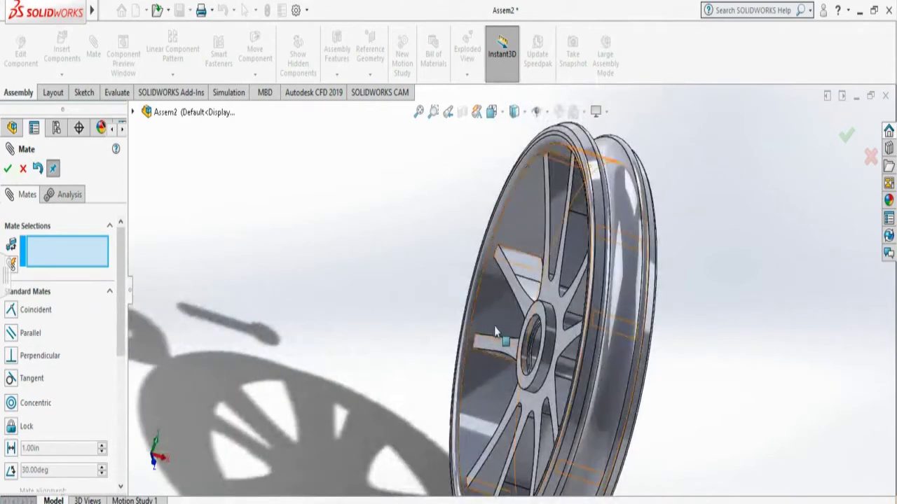
click(536, 355)
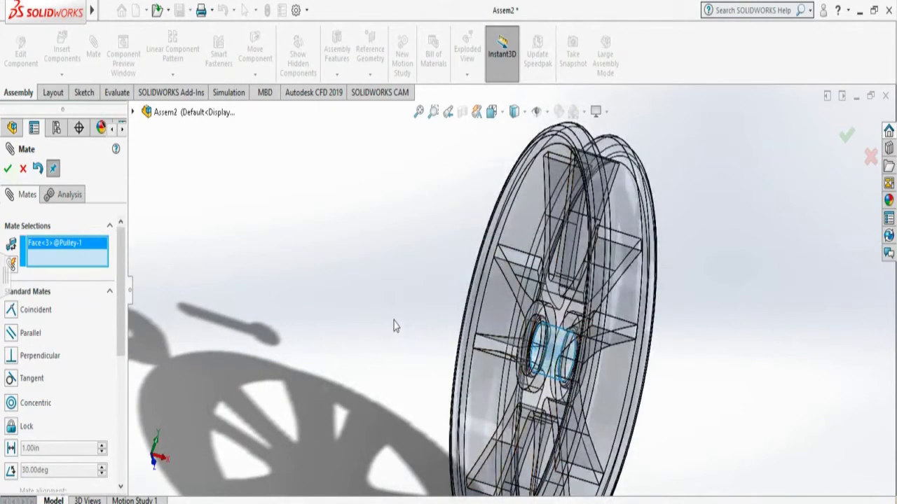
scroll(394, 325, up, 3)
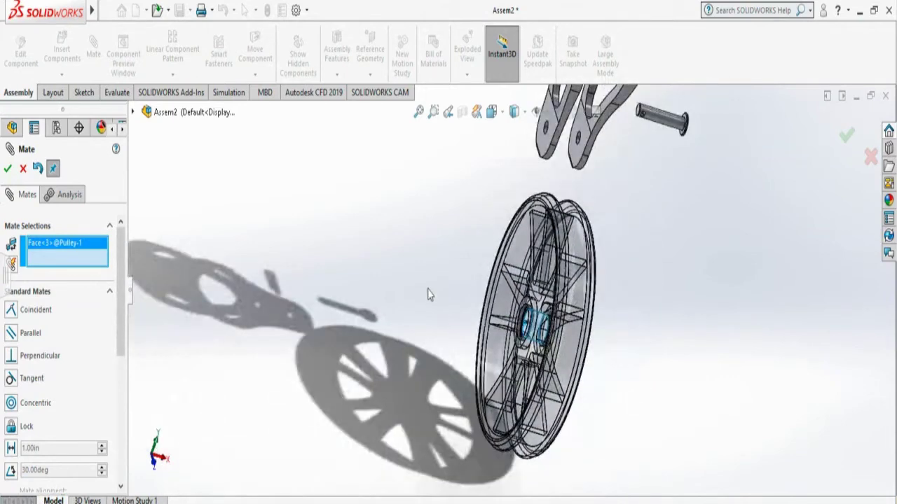
middle_drag(426, 294, 510, 255)
scroll(534, 200, down, 3)
scroll(539, 210, down, 2)
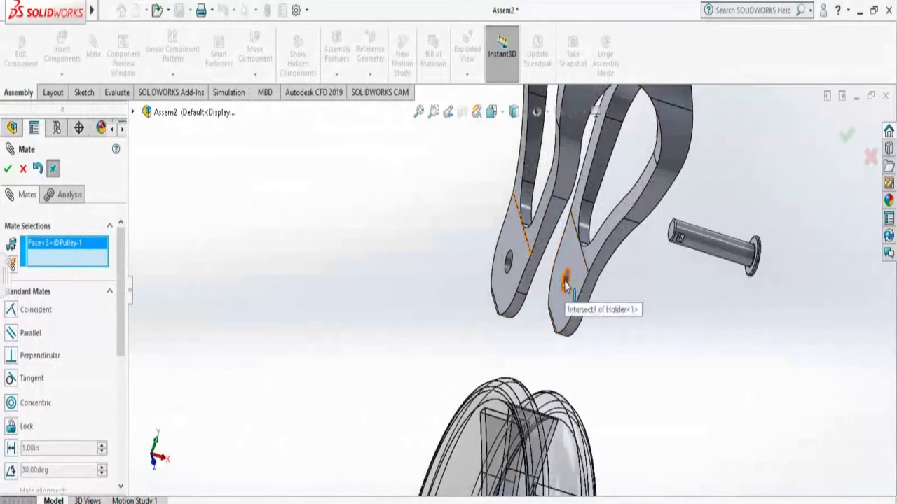
click(567, 284)
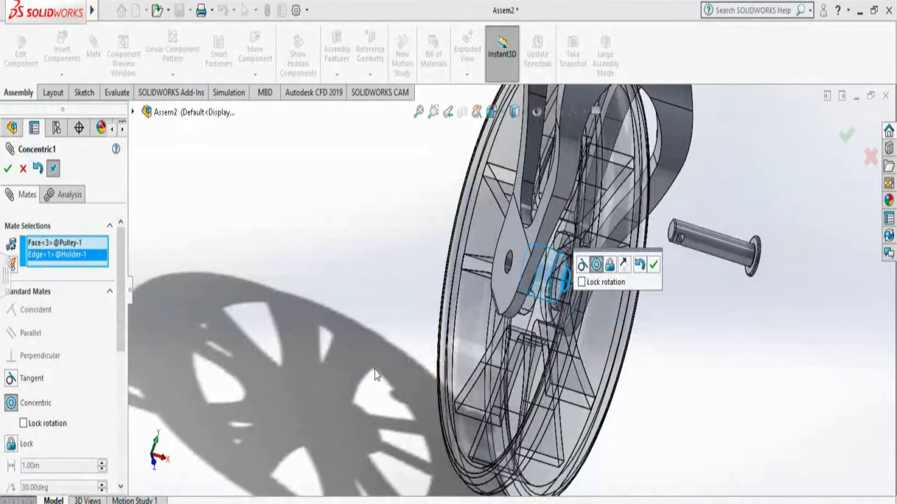
- Check the alignment in an isometric view and confirm the Concentric mate
middle_drag(378, 379, 443, 424)
scroll(397, 387, up, 3)
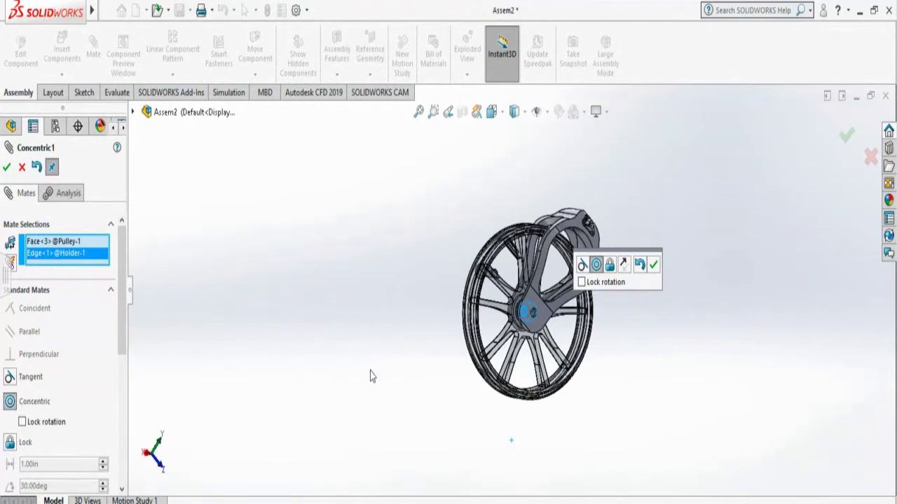
scroll(370, 369, up, 2)
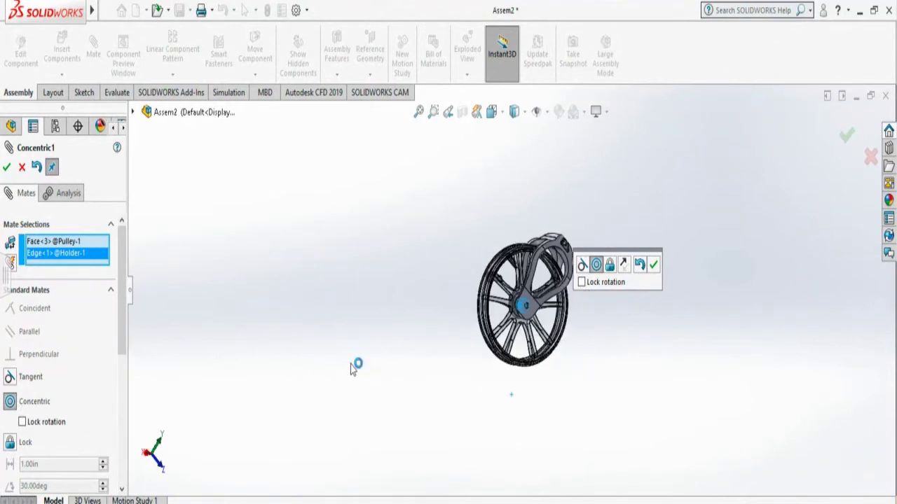
scroll(527, 319, down, 4)
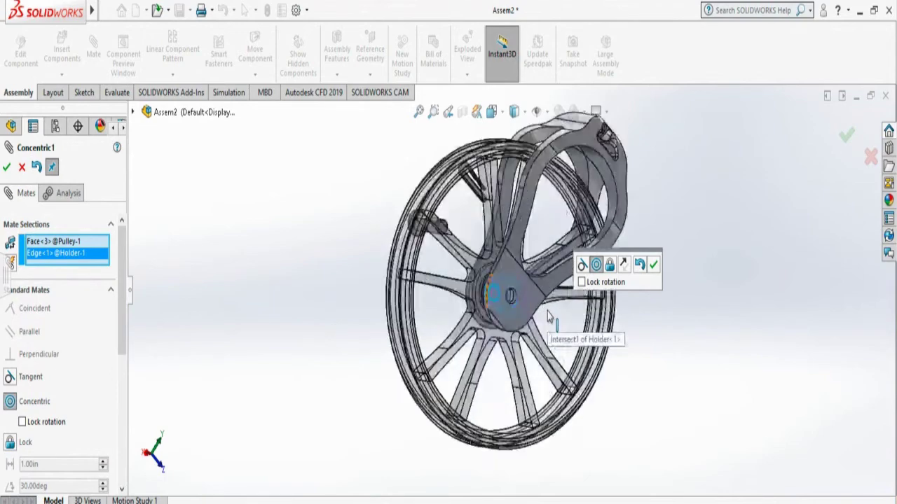
scroll(550, 317, down, 2)
key(ctrl+7)
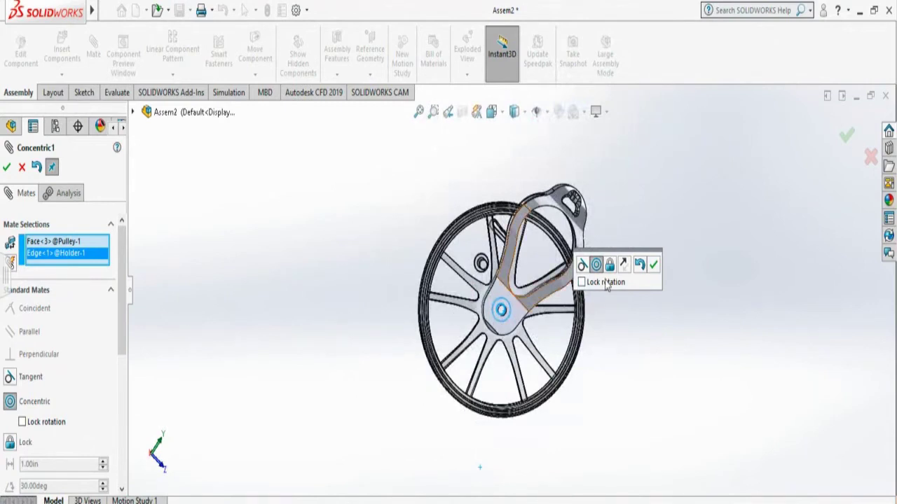
click(653, 266)
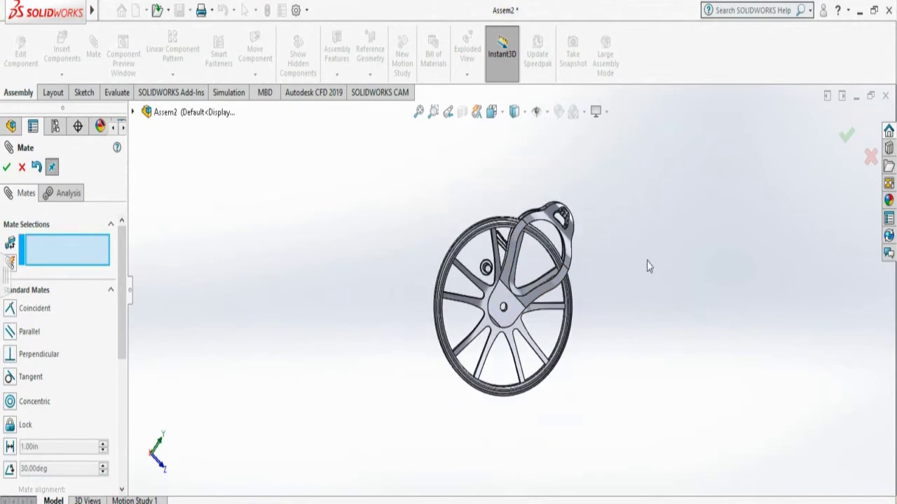
- Mate the pin's cylindrical face concentric with the holder's hole face
middle_drag(656, 240, 669, 265)
scroll(656, 261, down, 3)
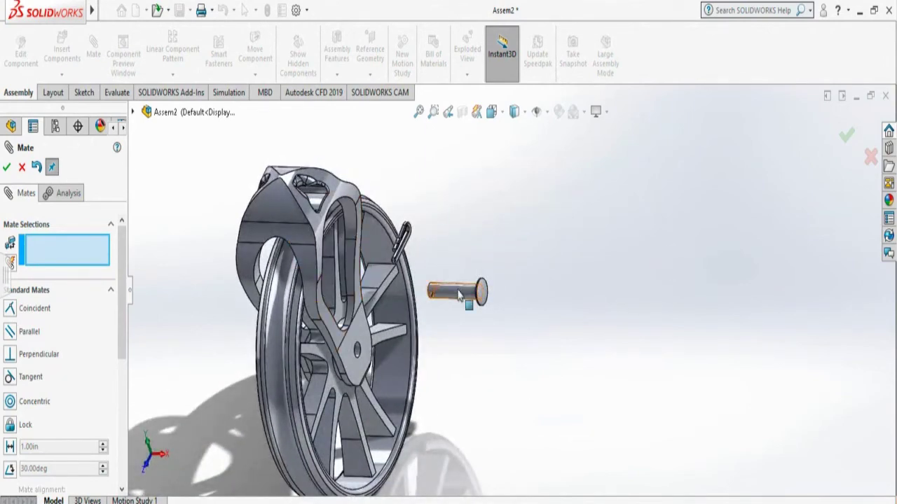
click(457, 294)
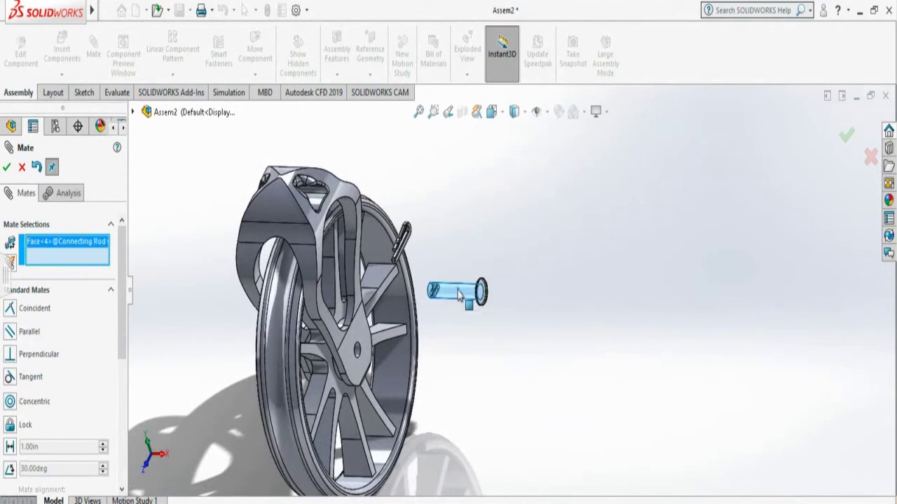
click(358, 354)
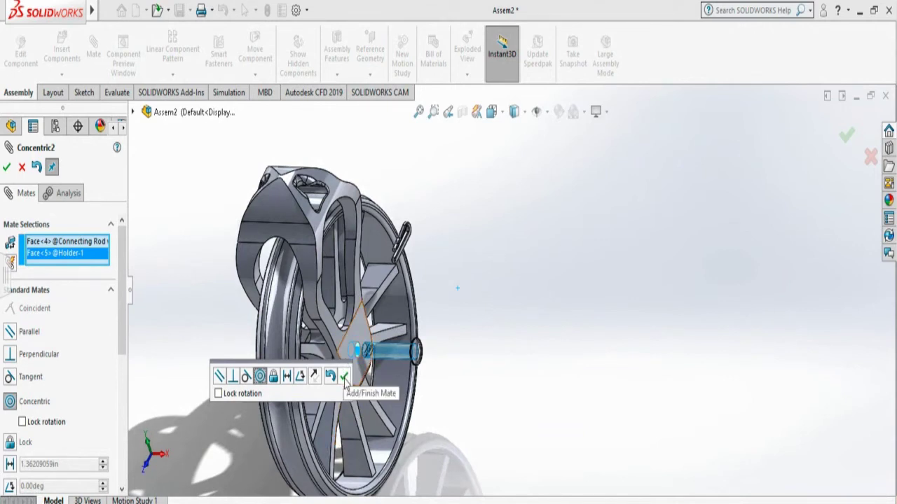
click(344, 379)
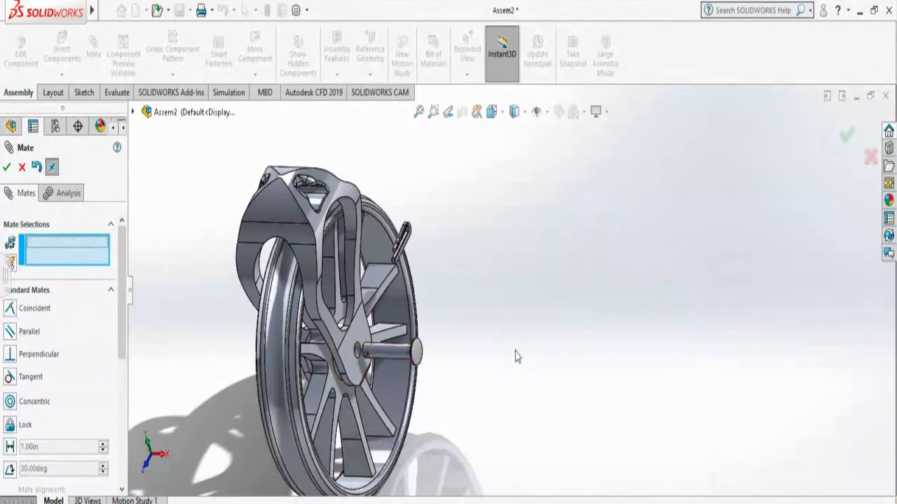
- Mate the pin's end flange face (Face<6>) coincident with the Holder-1 plate face (Face<7>)
scroll(516, 357, up, 2)
middle_drag(515, 357, 568, 330)
scroll(485, 370, down, 4)
middle_drag(485, 369, 451, 346)
scroll(456, 332, down, 4)
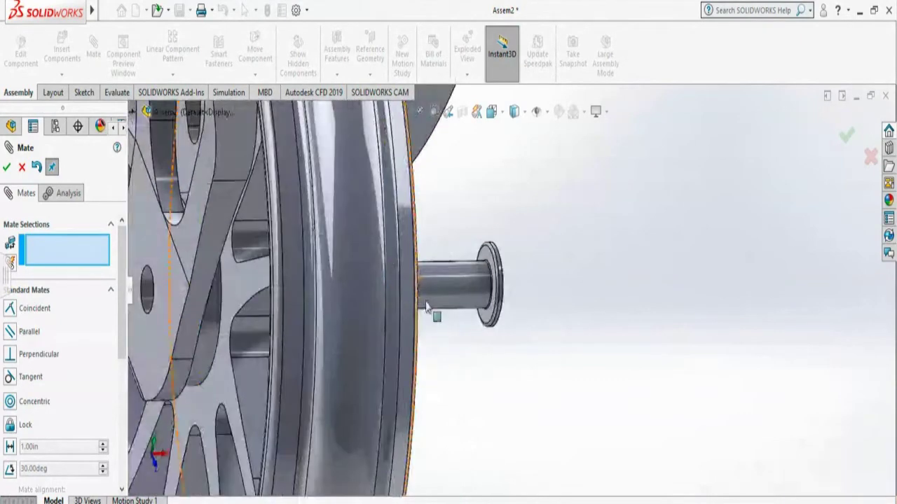
click(488, 321)
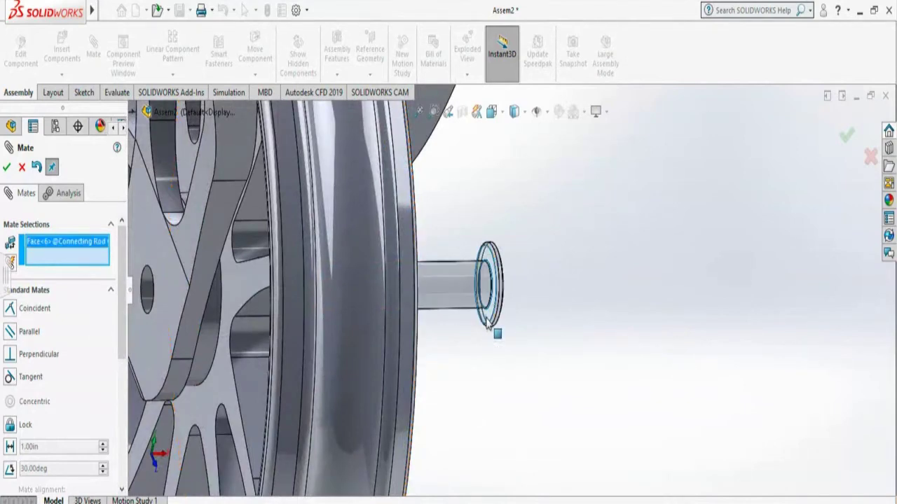
middle_drag(559, 282, 525, 294)
click(530, 298)
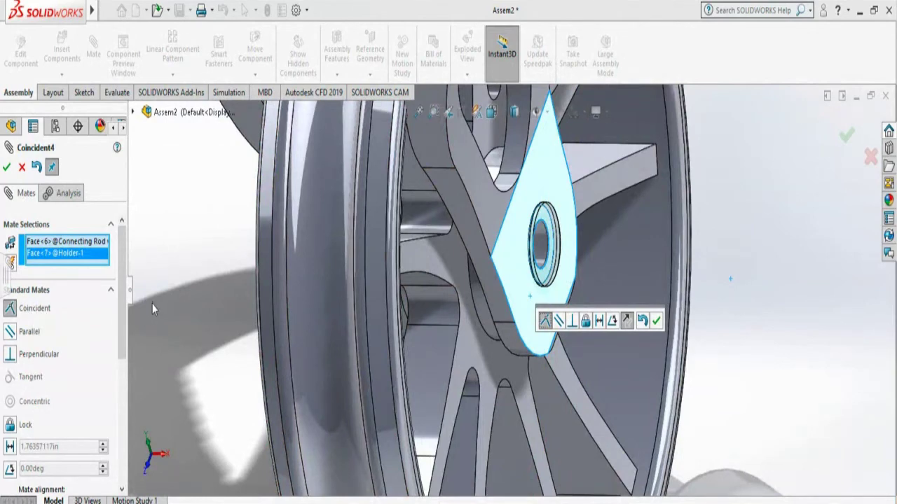
key(f)
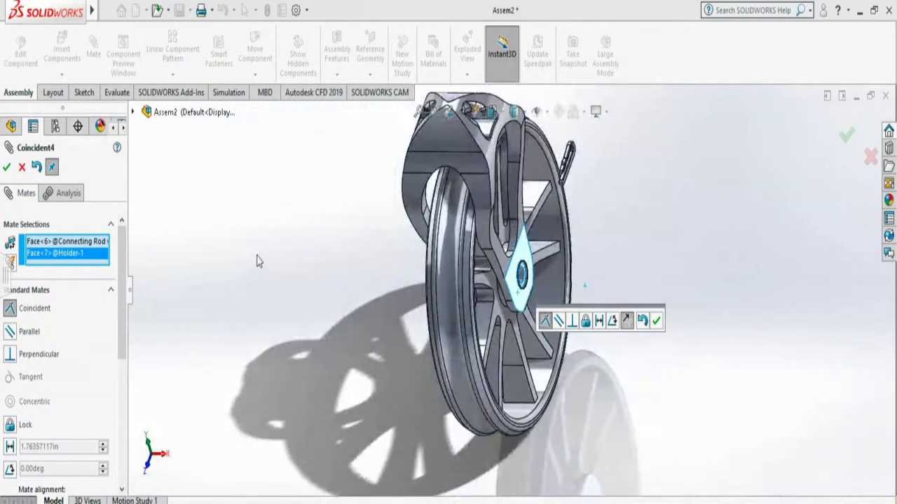
middle_drag(257, 261, 263, 281)
scroll(333, 250, down, 3)
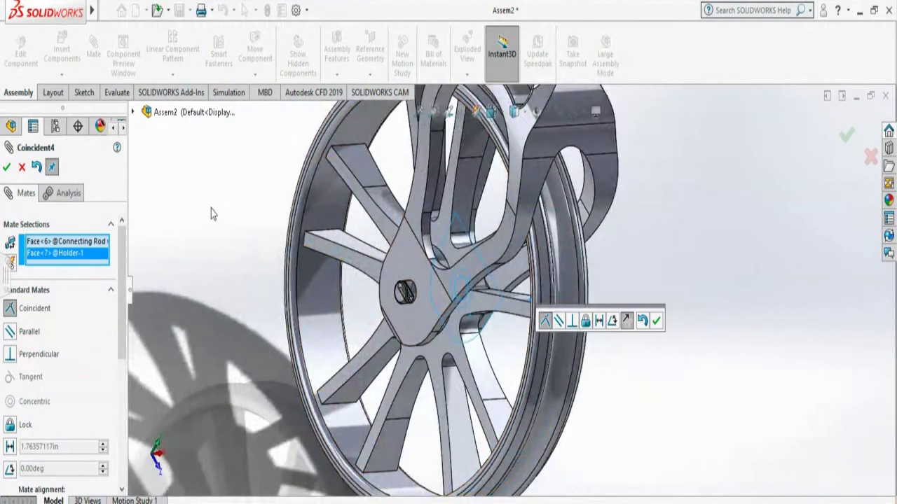
click(6, 167)
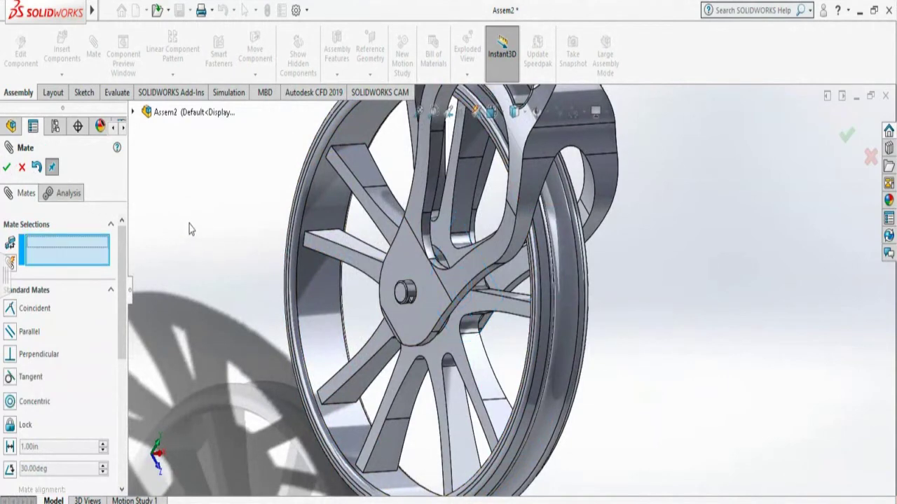
- Bring the lock clip into view and select one of its faces
middle_drag(189, 231, 178, 238)
scroll(188, 250, down, 3)
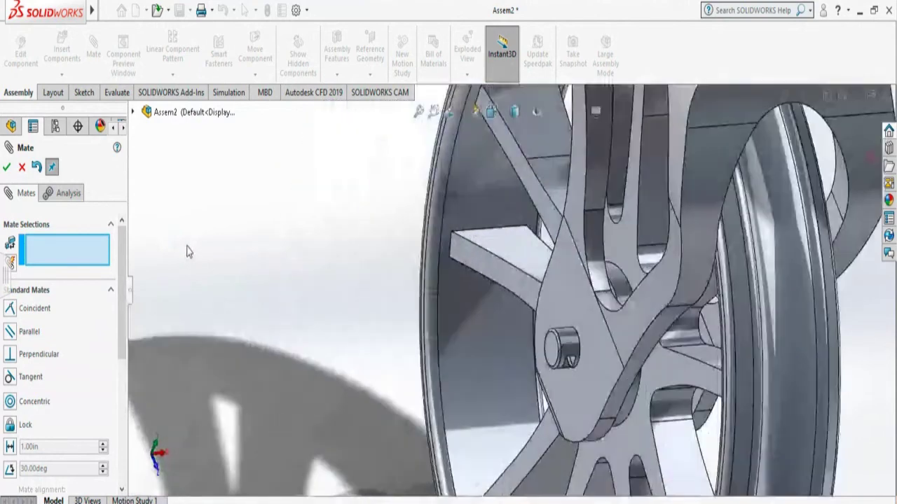
scroll(194, 252, up, 3)
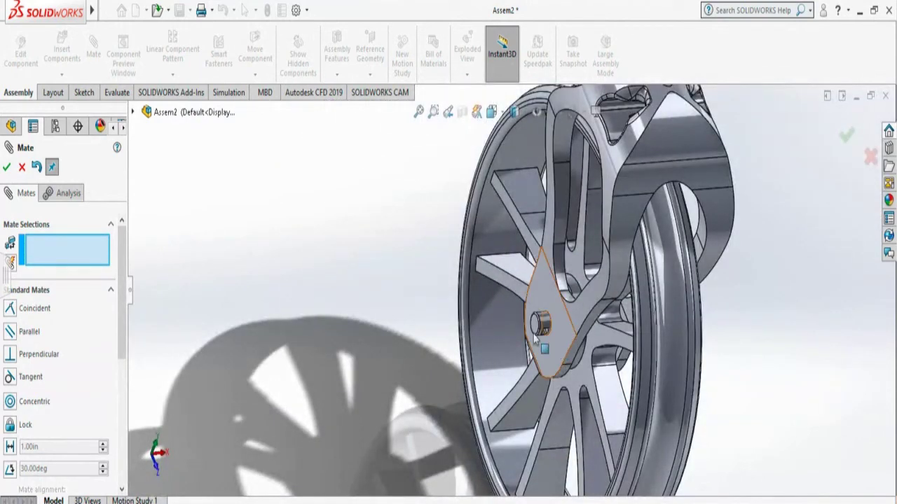
middle_drag(744, 327, 688, 344)
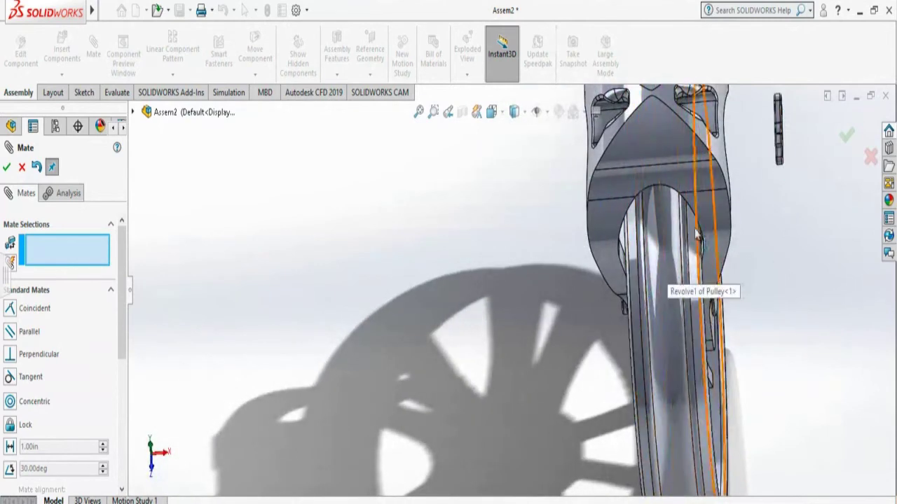
middle_drag(665, 289, 555, 368)
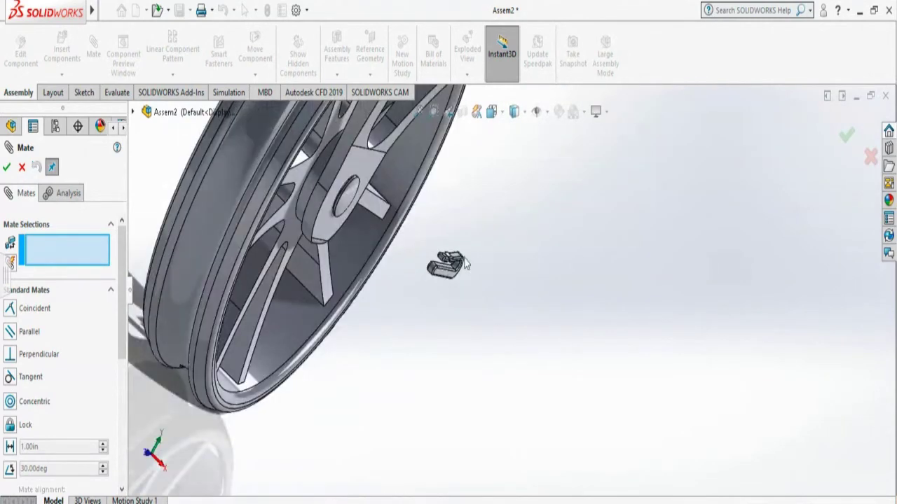
click(451, 279)
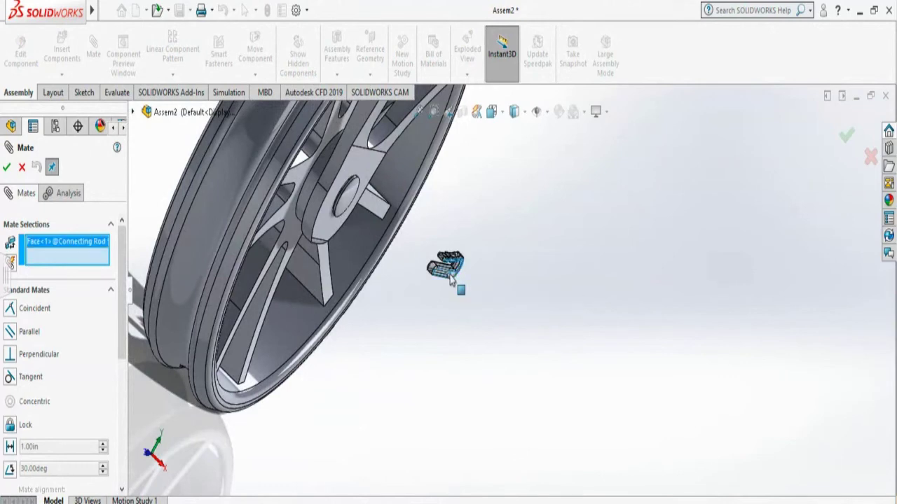
- Select the matching pin face and accept the Coincident mate
scroll(513, 385, down, 3)
scroll(514, 385, up, 10)
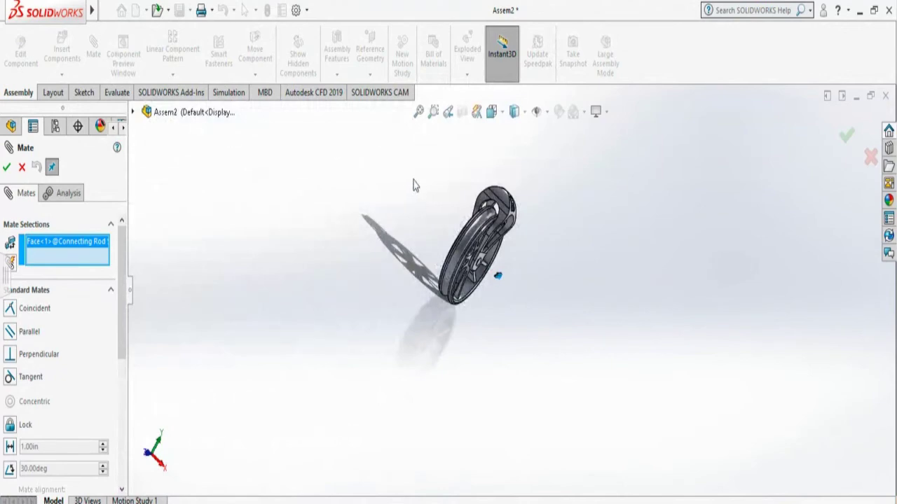
middle_drag(414, 184, 434, 216)
scroll(493, 262, down, 3)
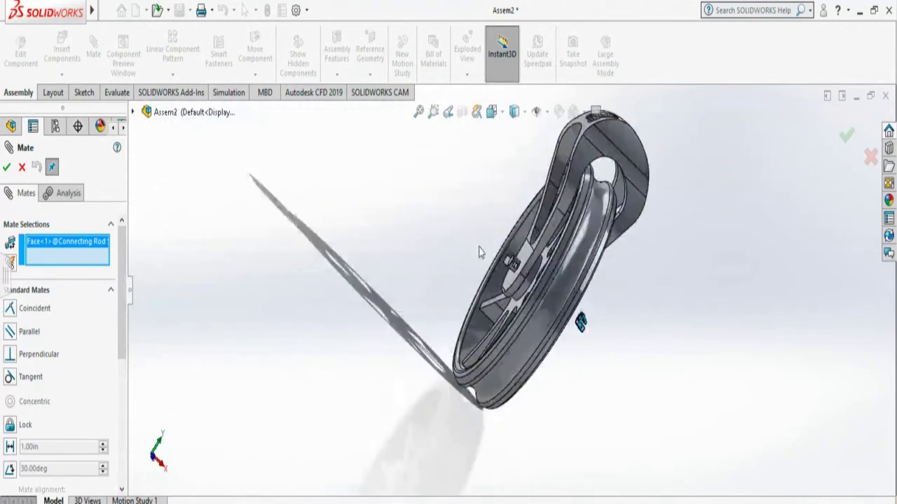
scroll(492, 262, down, 5)
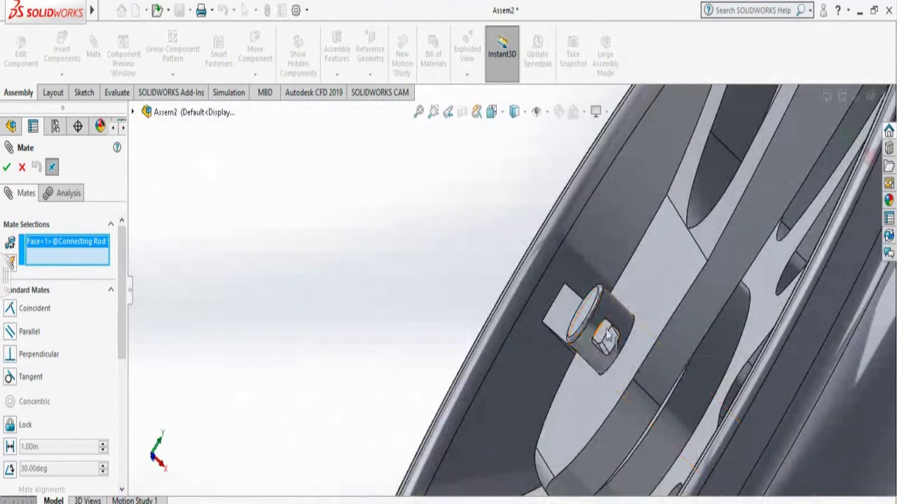
click(609, 343)
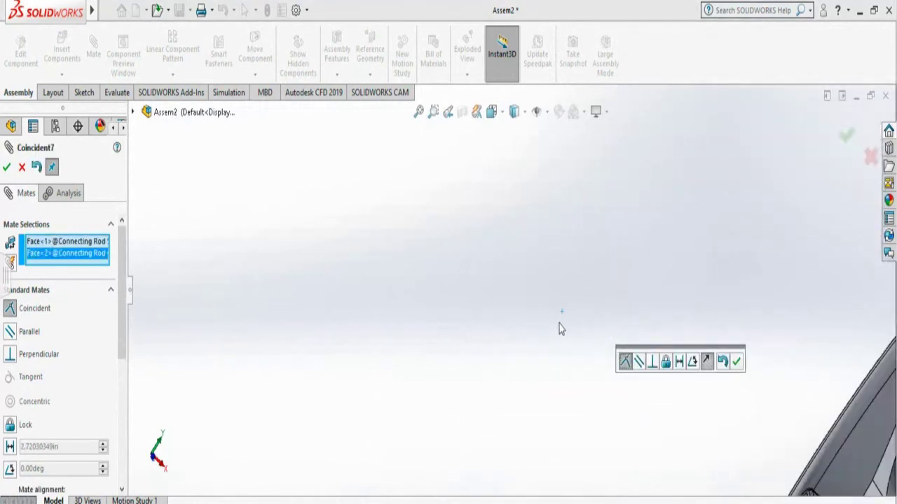
scroll(559, 325, up, 3)
scroll(608, 379, down, 2)
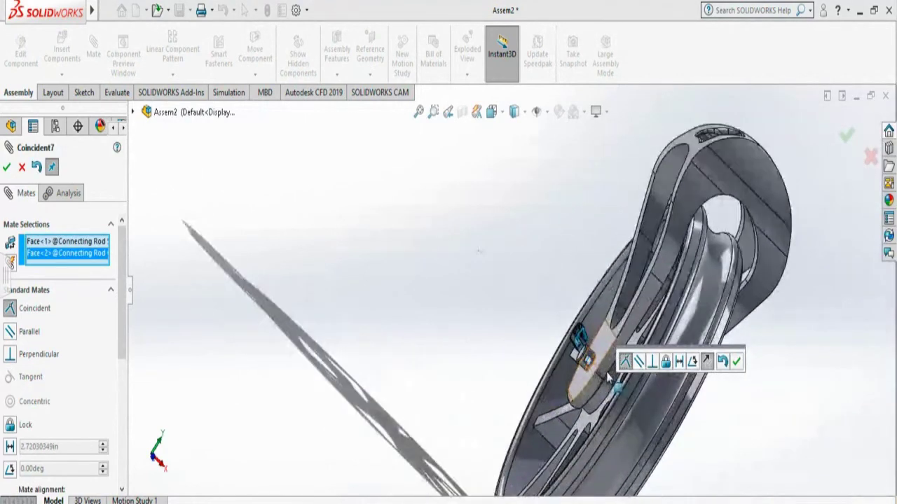
scroll(608, 379, down, 4)
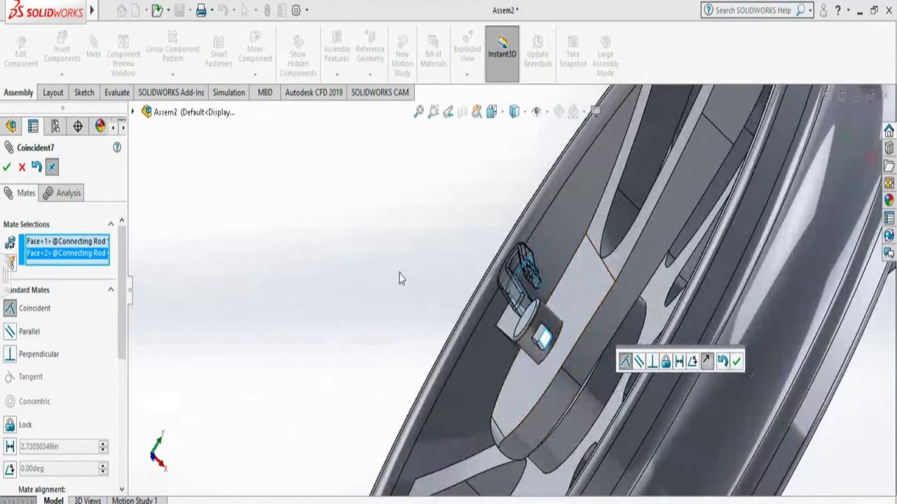
click(6, 168)
- Mate the pin's boss face tangent to the lock clip's hole face
middle_drag(369, 288, 228, 175)
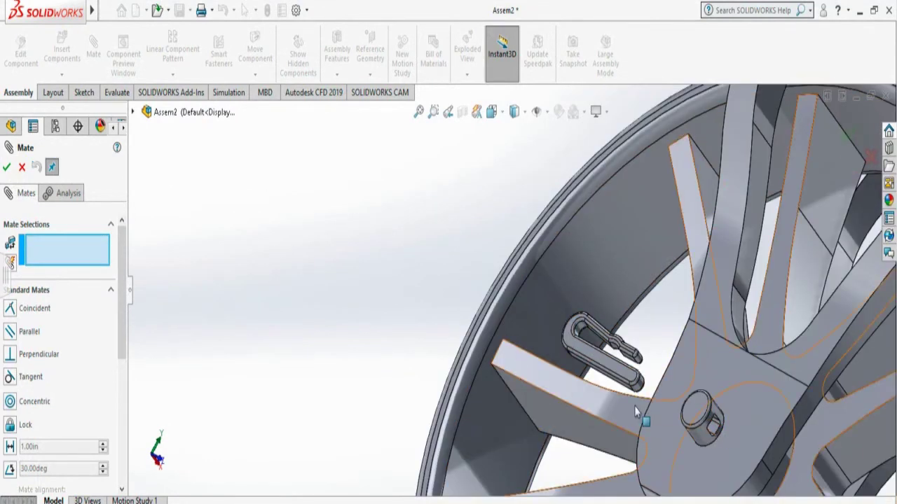
click(700, 443)
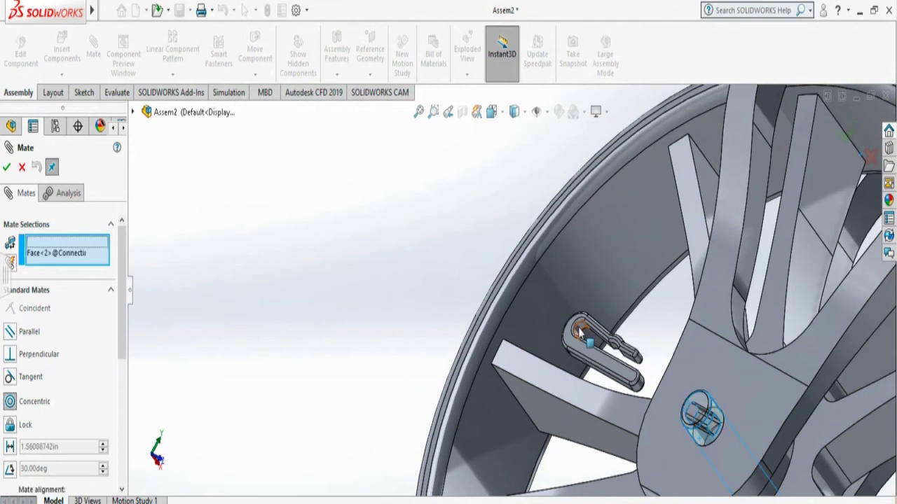
click(578, 333)
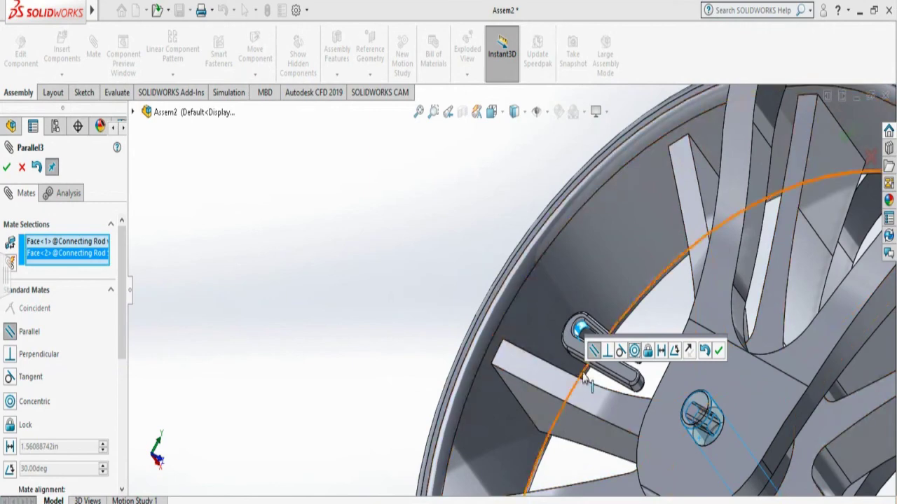
click(620, 352)
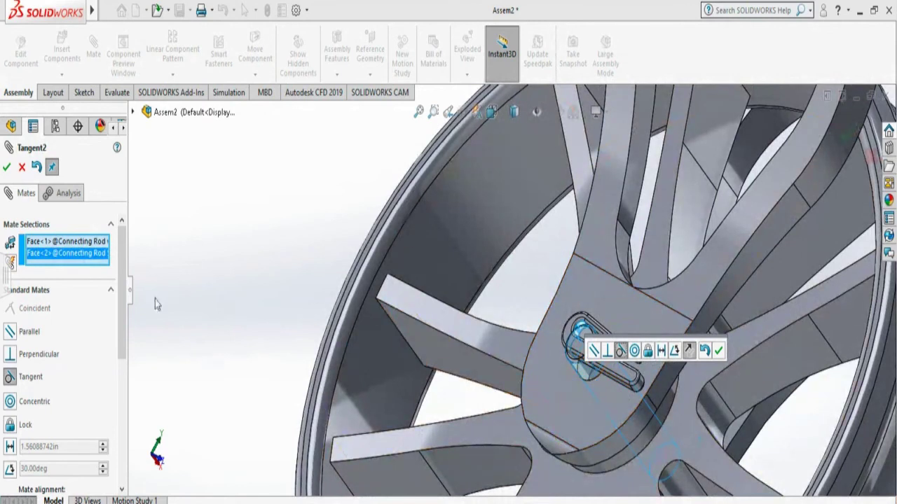
click(6, 167)
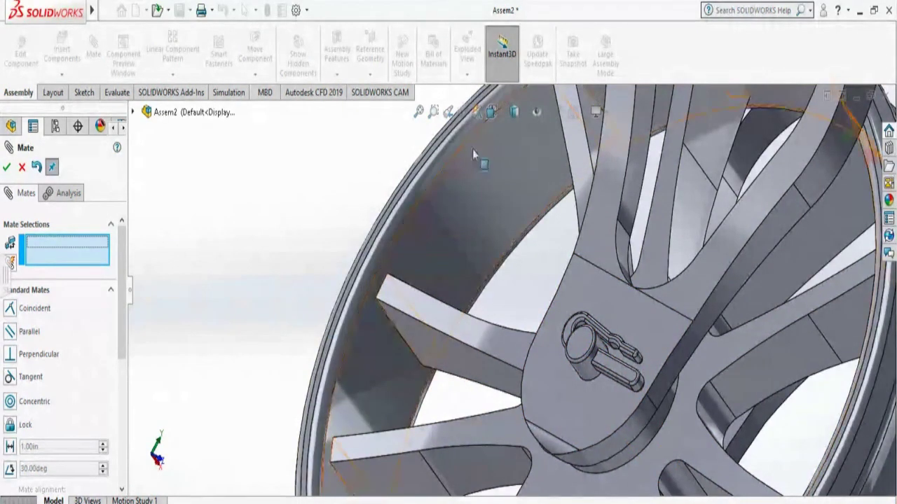
click(502, 113)
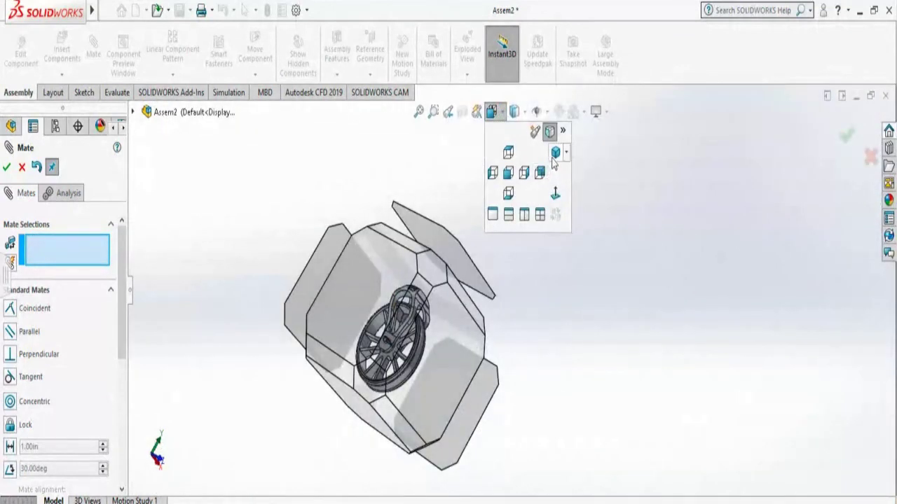
- Switch the mated pulley assembly to isometric view and close the Mate PropertyManager
click(553, 156)
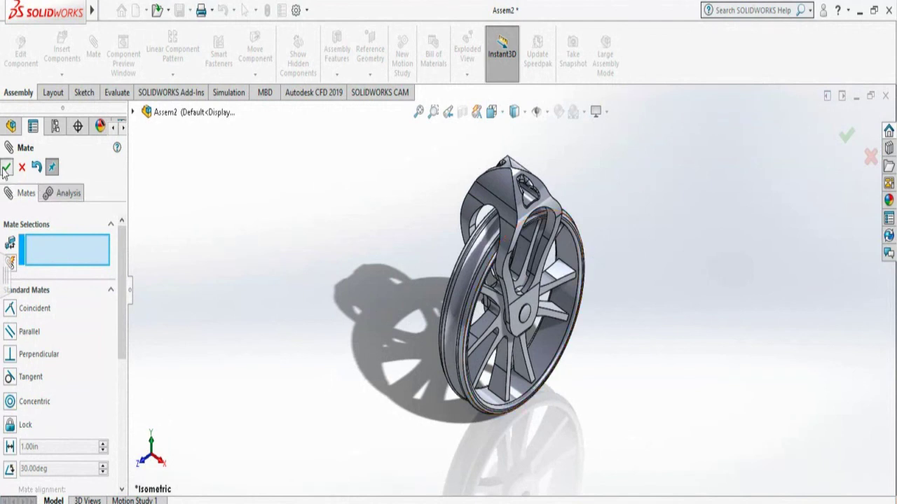
click(6, 167)
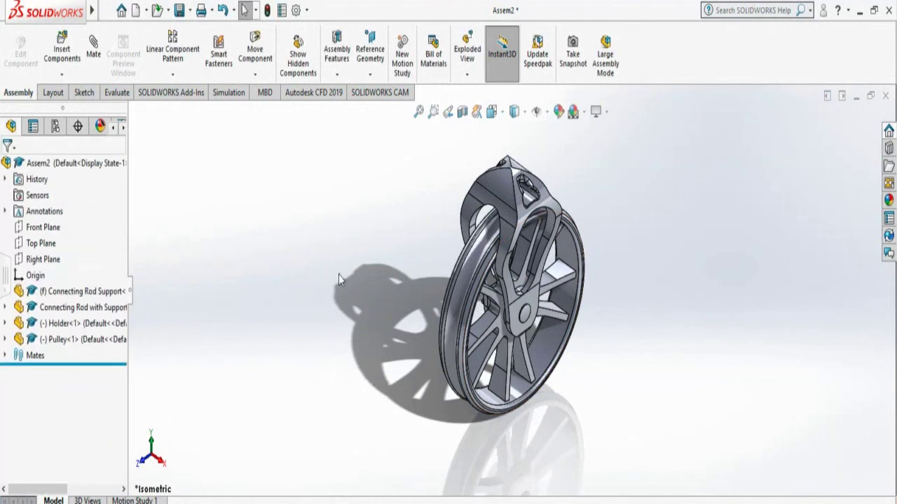